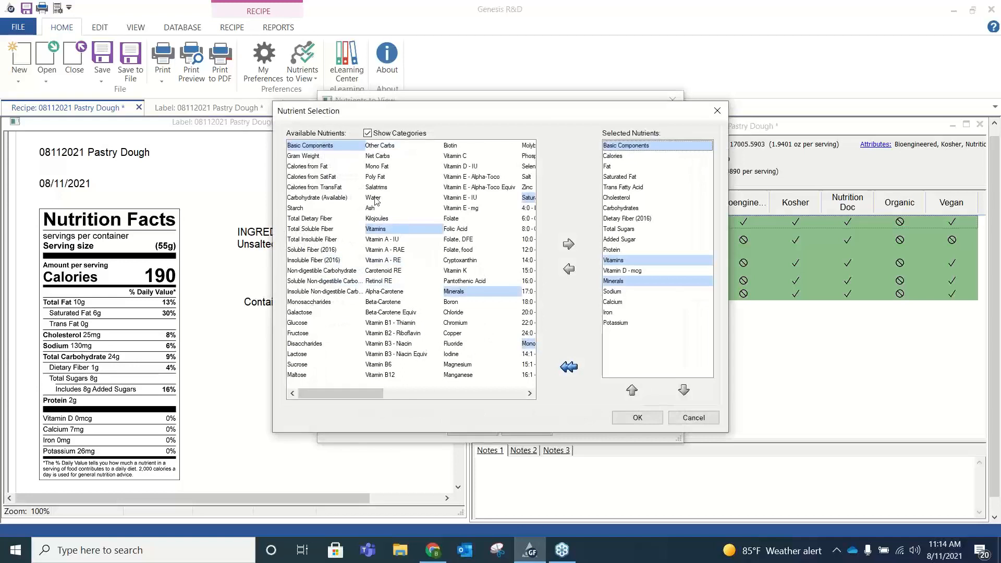
- Add Water from the available nutrients to the selected nutrients and accept the selection
{"action": "left_click", "coordinate": [377, 198]}
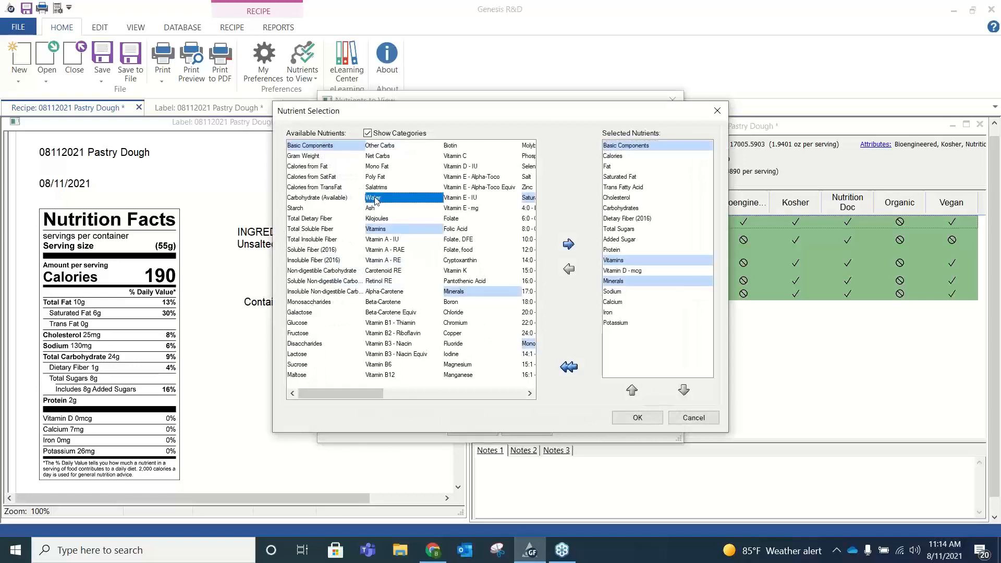
{"action": "left_click", "coordinate": [563, 252]}
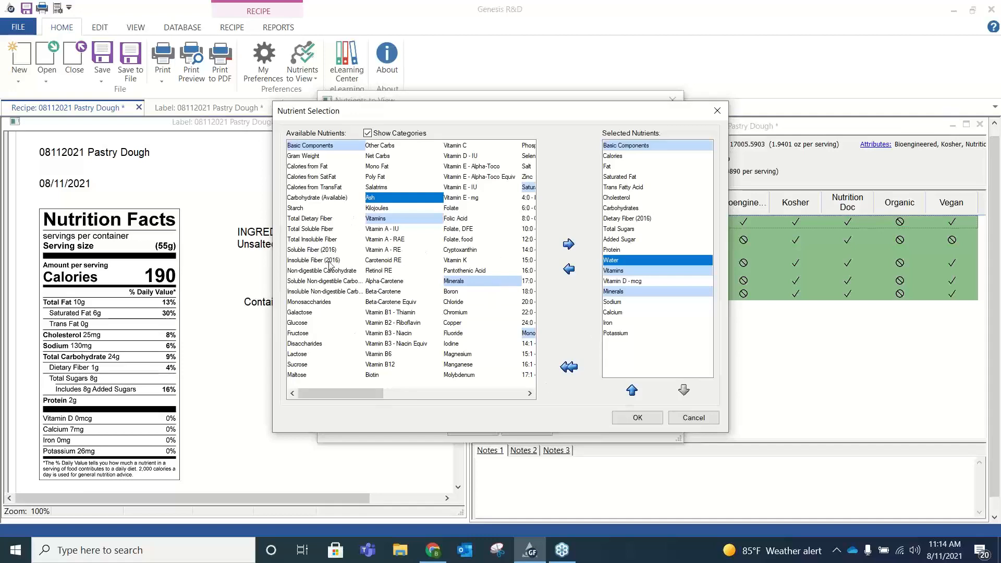
{"action": "left_click", "coordinate": [637, 420]}
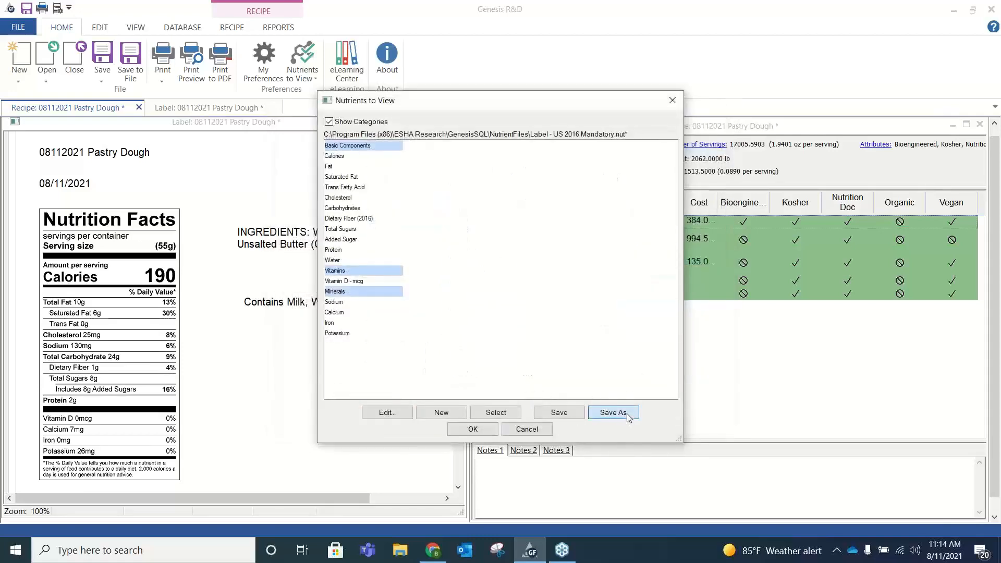
- Save the nutrient list as a new nutrient file named "0811 Mandatory + Water" and close the nutrient settings
{"action": "left_click", "coordinate": [626, 414]}
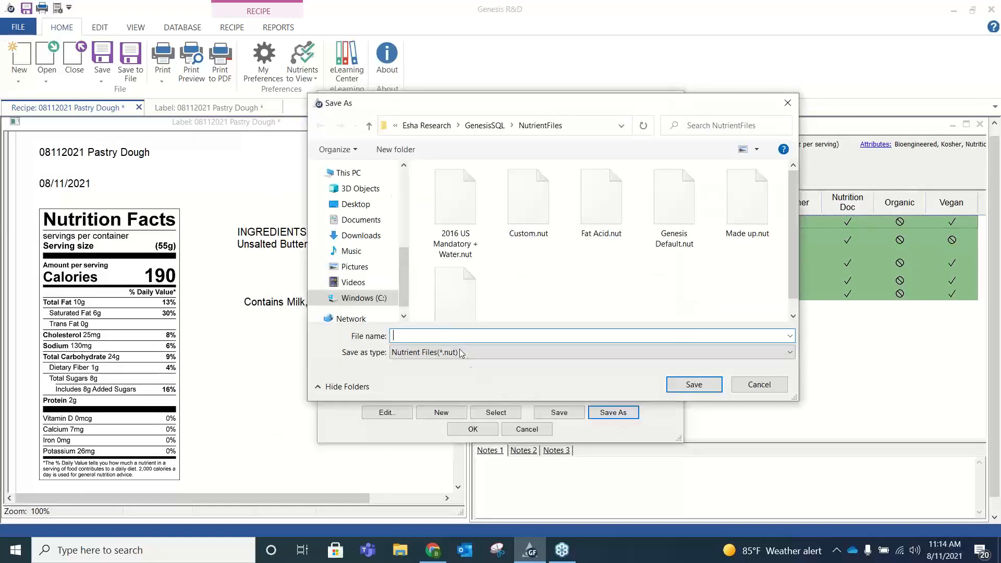
{"action": "type", "text": "0811"}
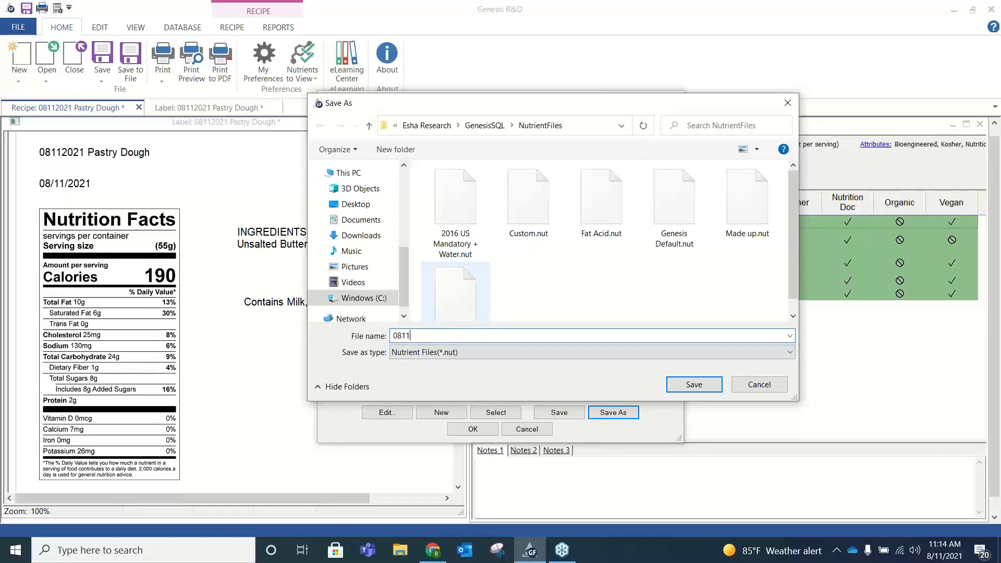
{"action": "type", "text": " Manda"}
{"action": "type", "text": "tory"}
{"action": "key", "text": "BackSpace"}
{"action": "type", "text": "ry + Water"}
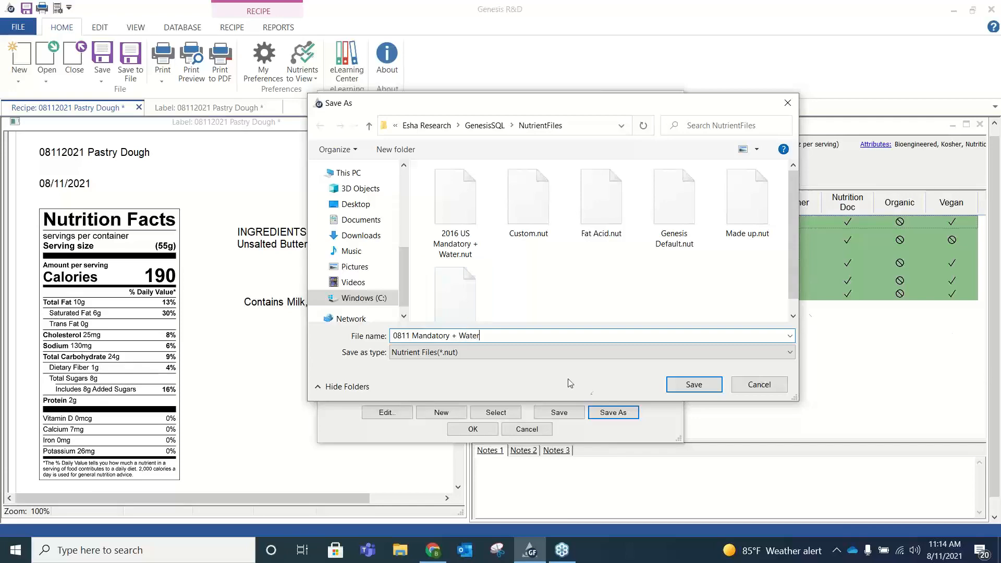
{"action": "left_click", "coordinate": [688, 389]}
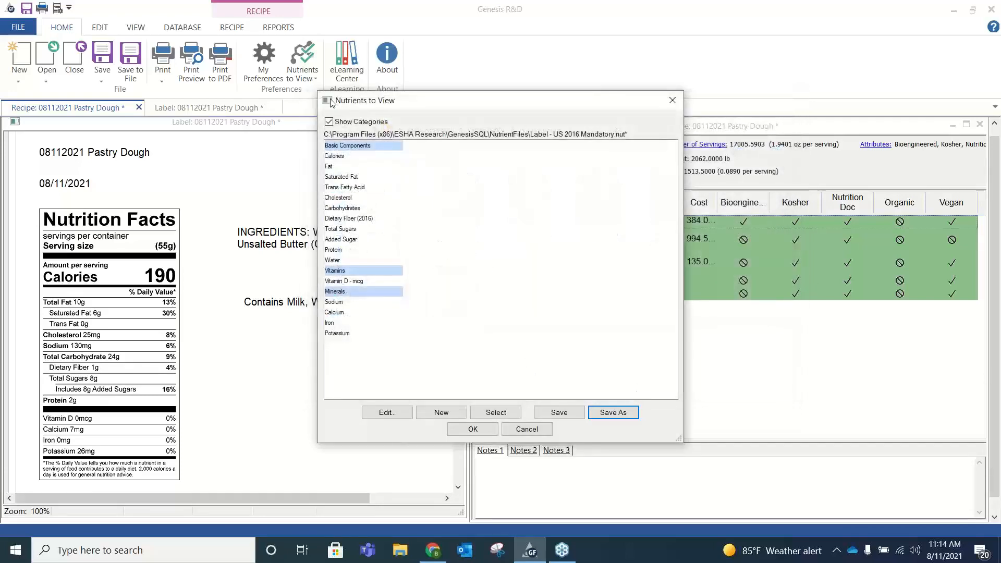
{"action": "left_click", "coordinate": [667, 100]}
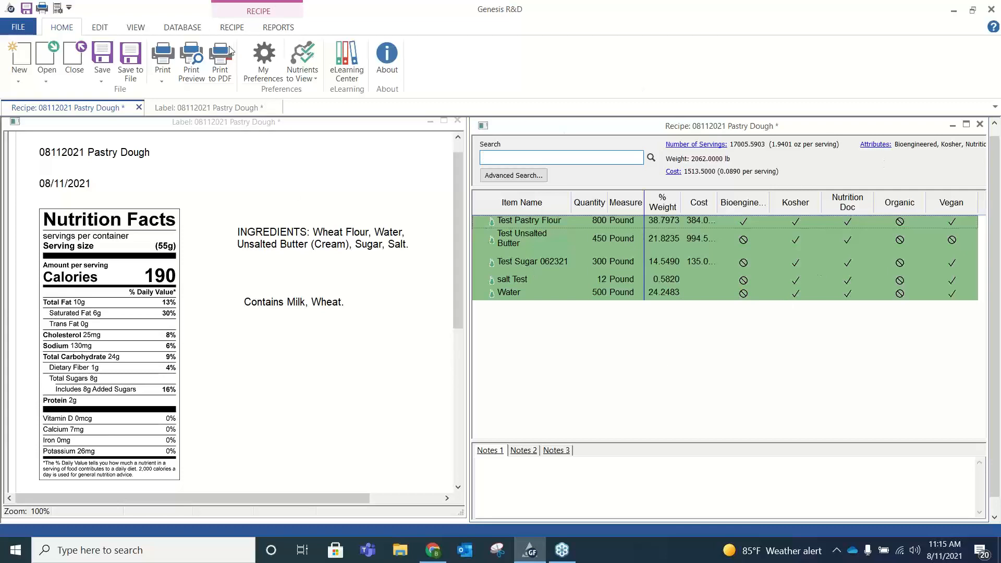
- Examine the Spreadsheet report for the pastry dough recipe and close it
{"action": "left_click", "coordinate": [278, 27]}
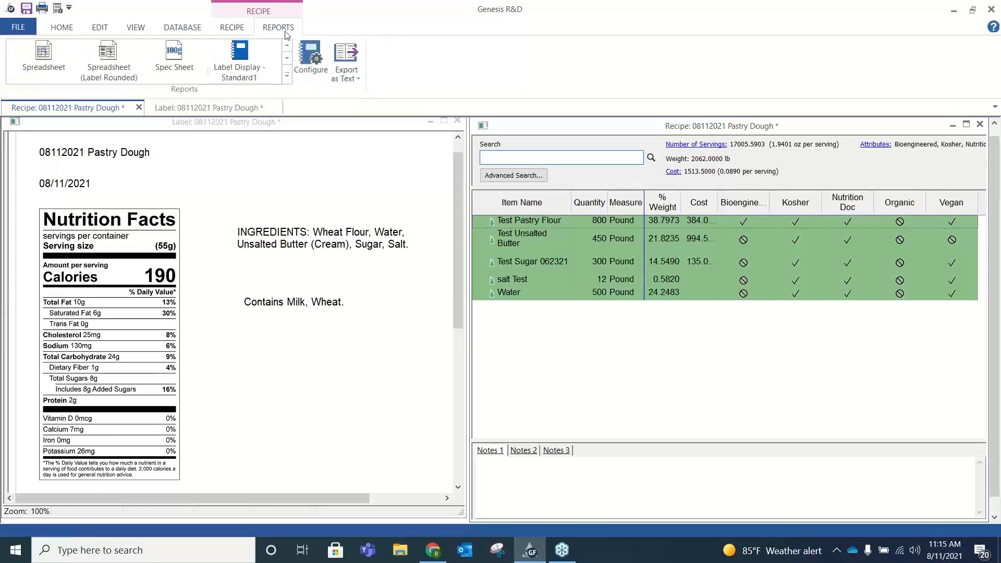
{"action": "left_click", "coordinate": [42, 60]}
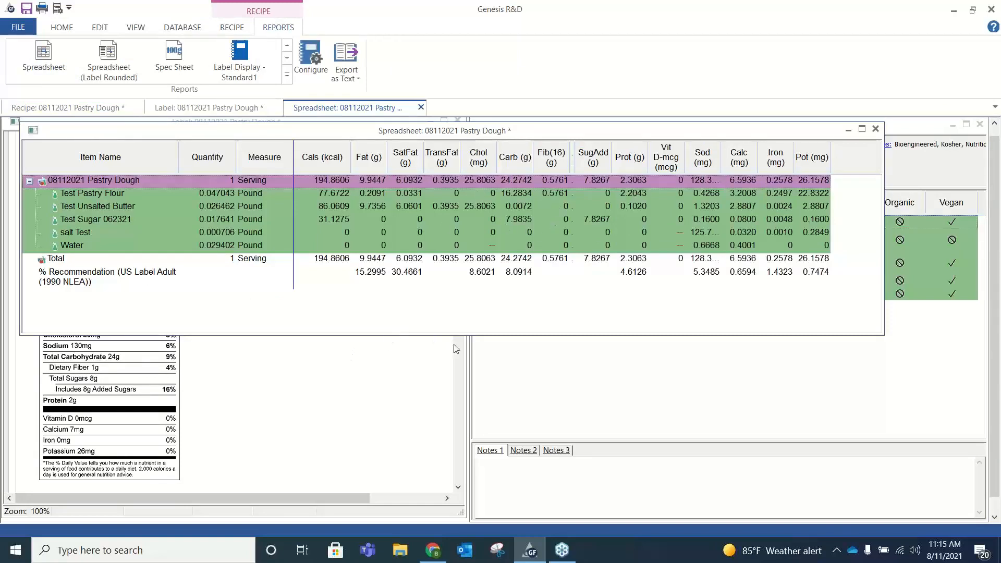
{"action": "left_click", "coordinate": [874, 130]}
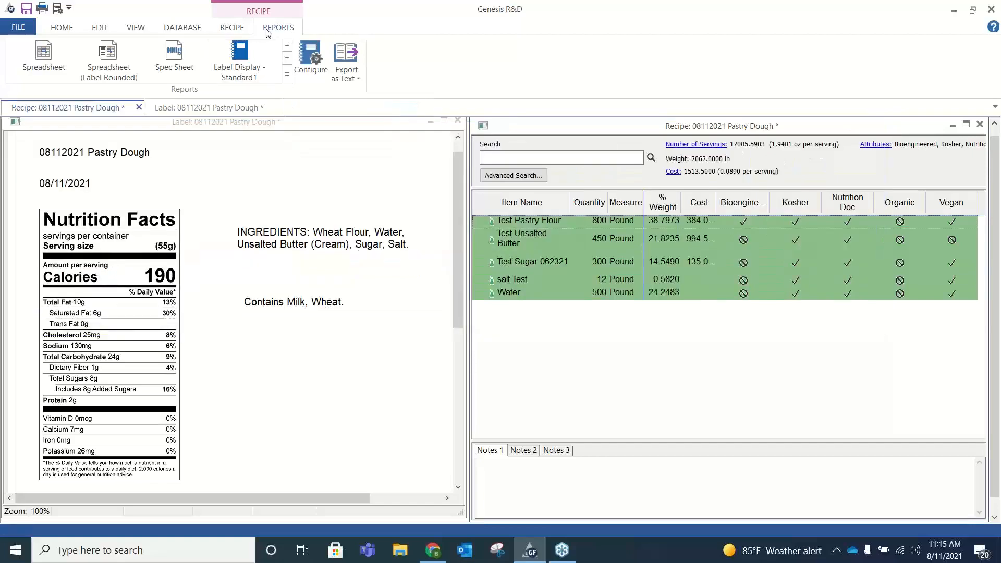
- Set the nutrients to view to "2016 US Mandatory + Water" and examine the recipe's Spreadsheet report with that list
{"action": "left_click", "coordinate": [62, 28]}
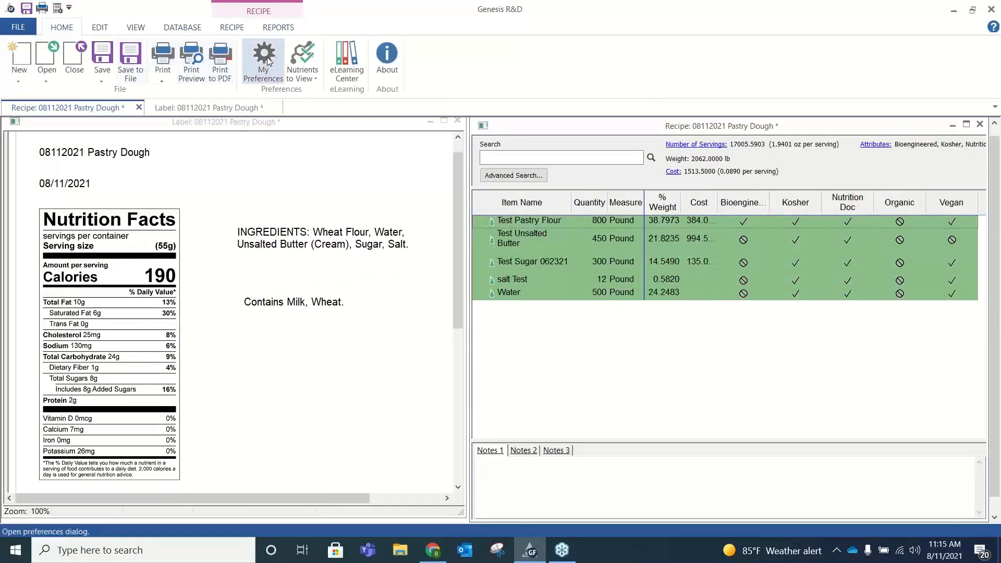
{"action": "left_click", "coordinate": [291, 61]}
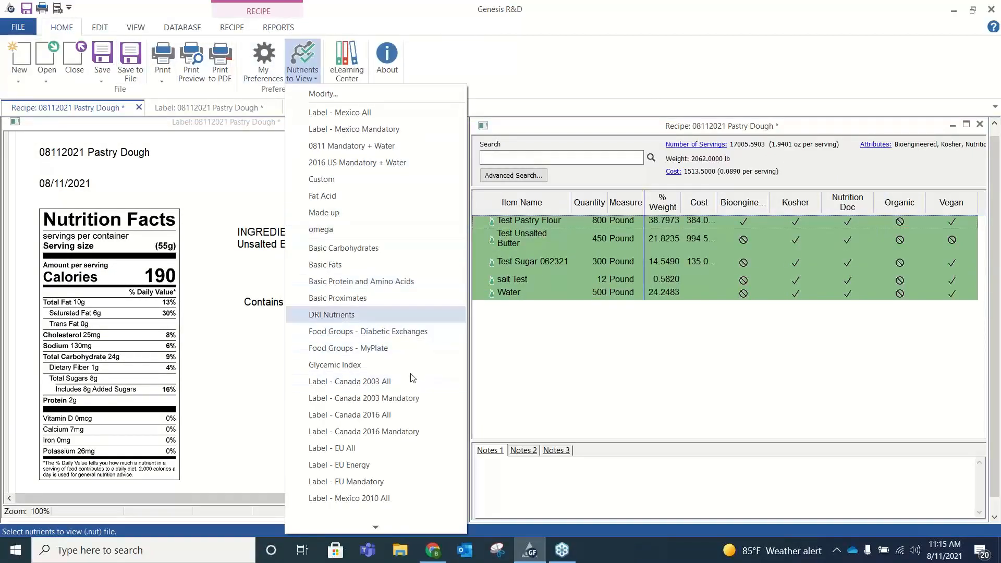
{"action": "left_click", "coordinate": [392, 163]}
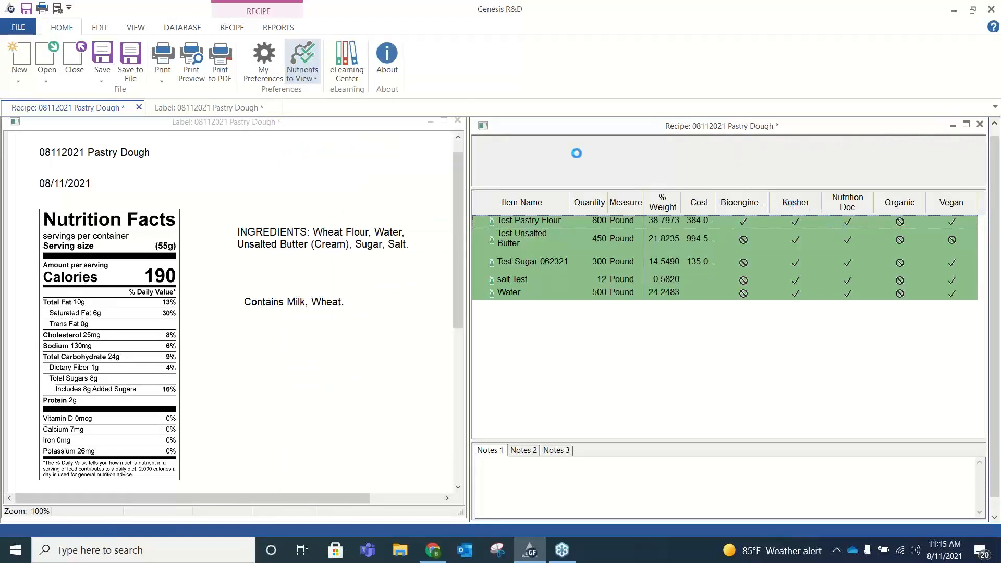
{"action": "left_click", "coordinate": [273, 28]}
{"action": "left_click", "coordinate": [43, 55]}
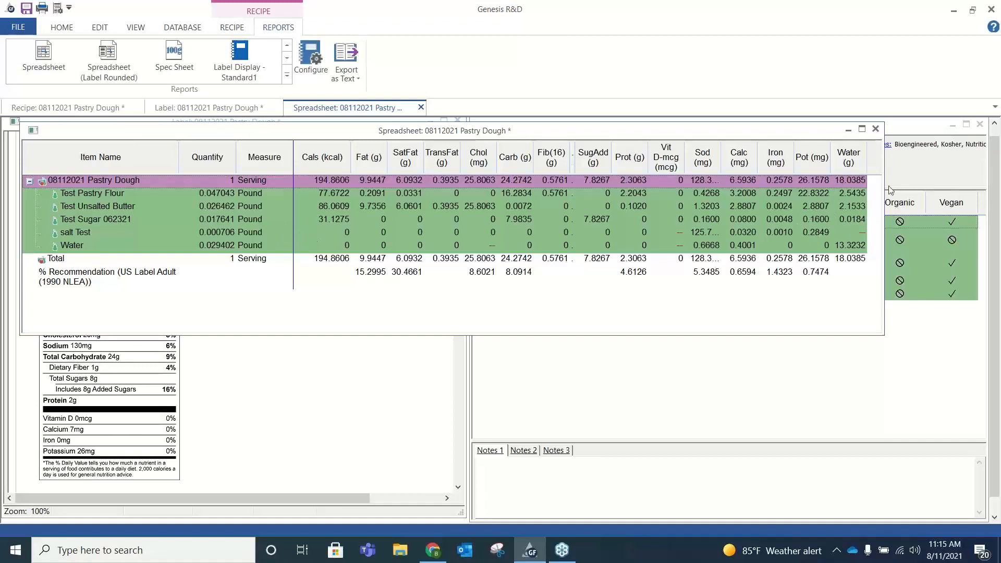
{"action": "left_click", "coordinate": [875, 129]}
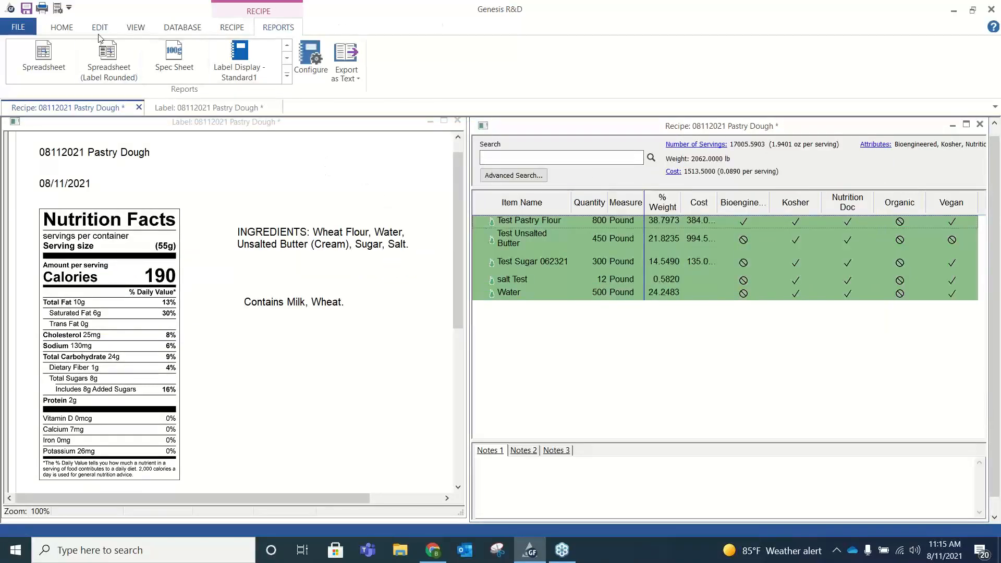
- Close the label and the 08112021 Pastry Dough recipe, saving the recipe's changes
{"action": "left_click", "coordinate": [457, 122]}
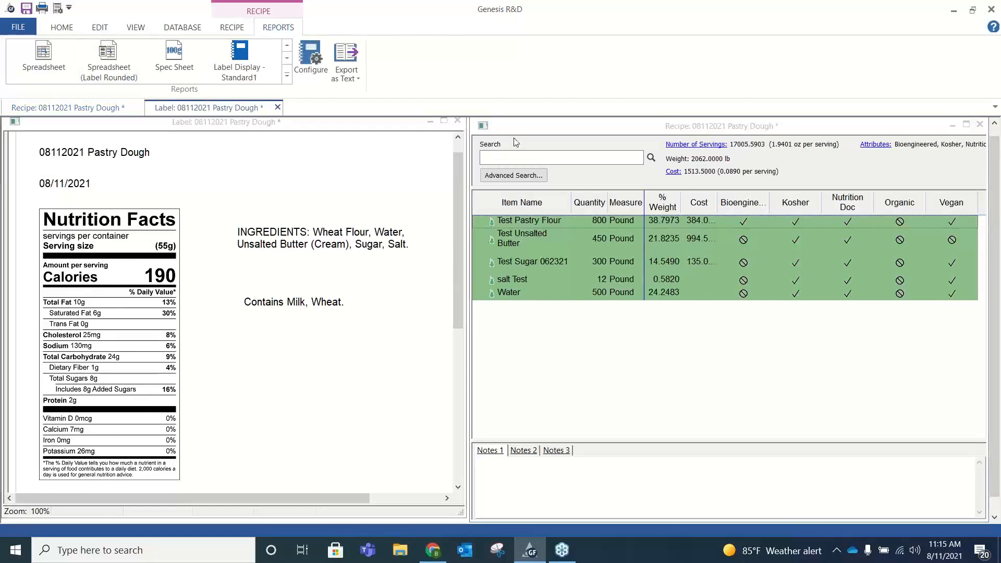
{"action": "left_click", "coordinate": [979, 124]}
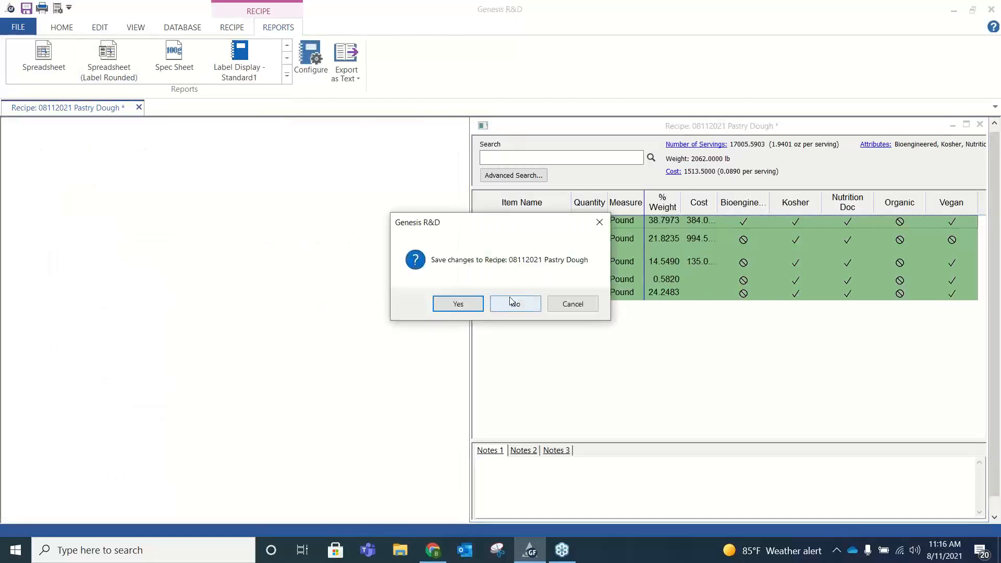
{"action": "left_click", "coordinate": [457, 304]}
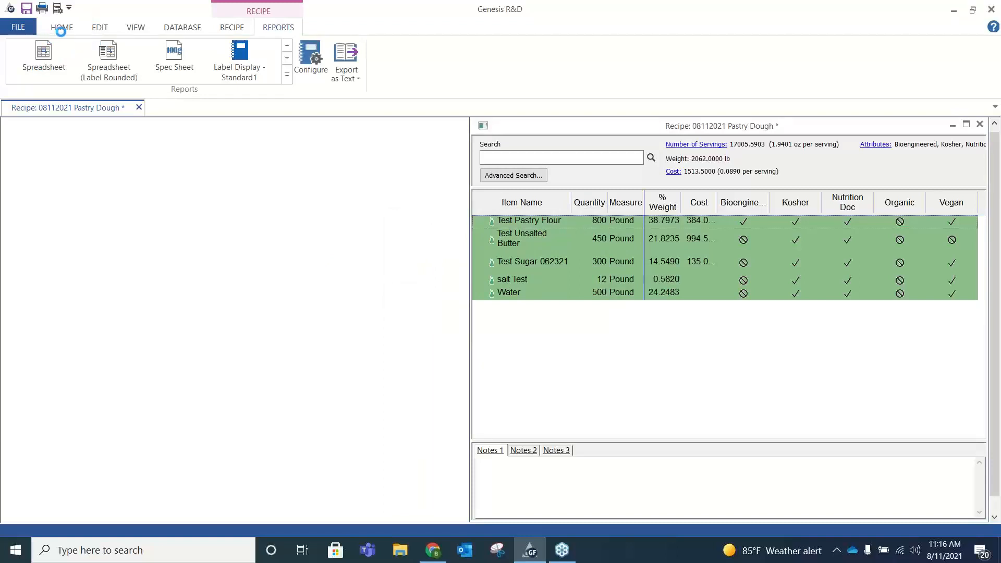
- Search the recipes for "pastry" and open the 0811 Filled Pastry recipe
{"action": "left_click", "coordinate": [46, 76]}
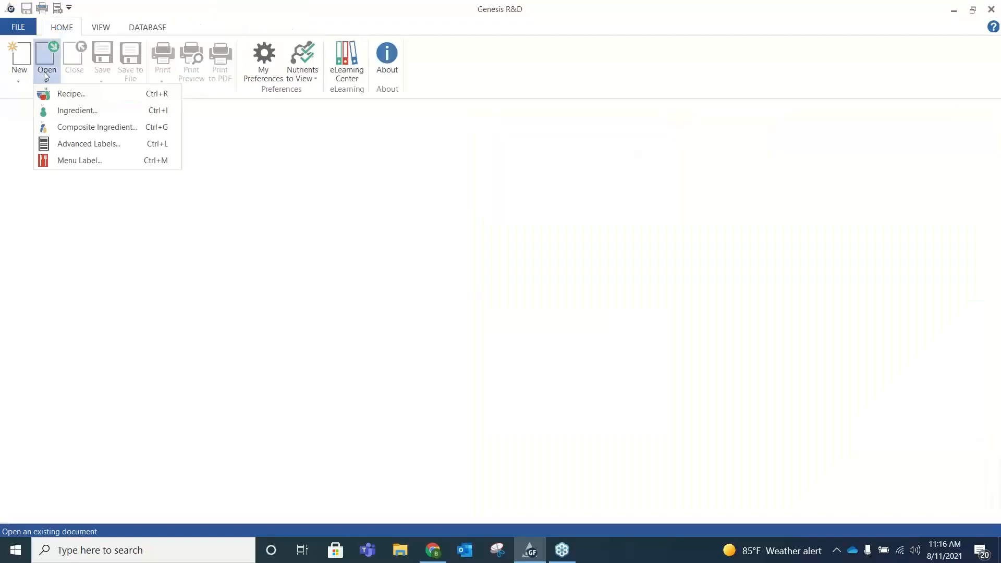
{"action": "left_click", "coordinate": [95, 95]}
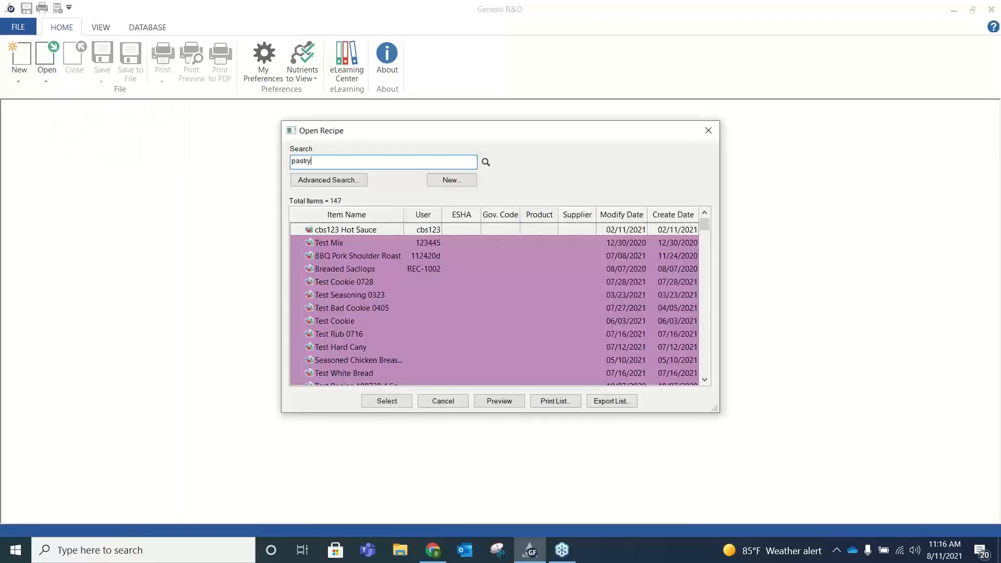
{"action": "key", "text": "Return"}
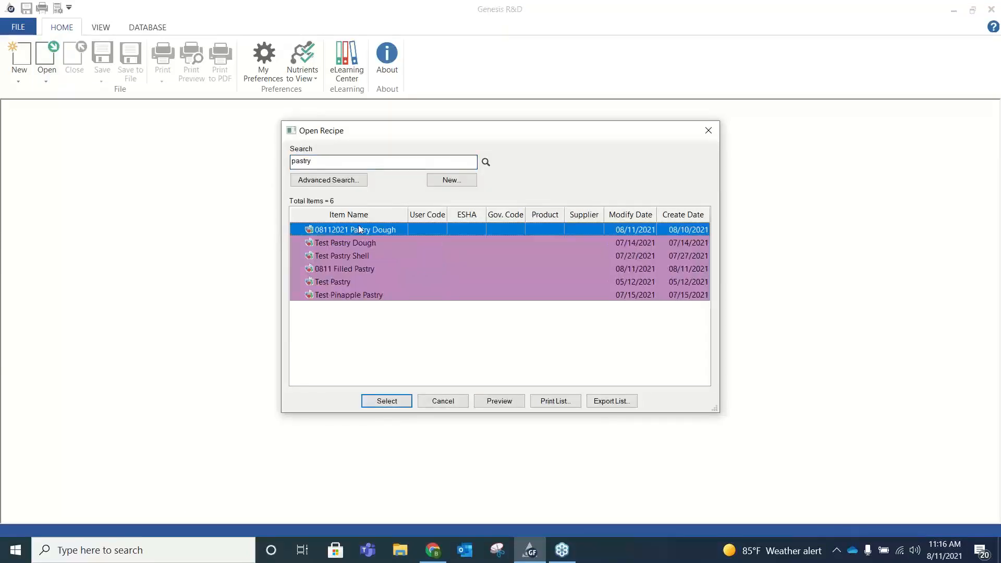
{"action": "double_click", "coordinate": [362, 269]}
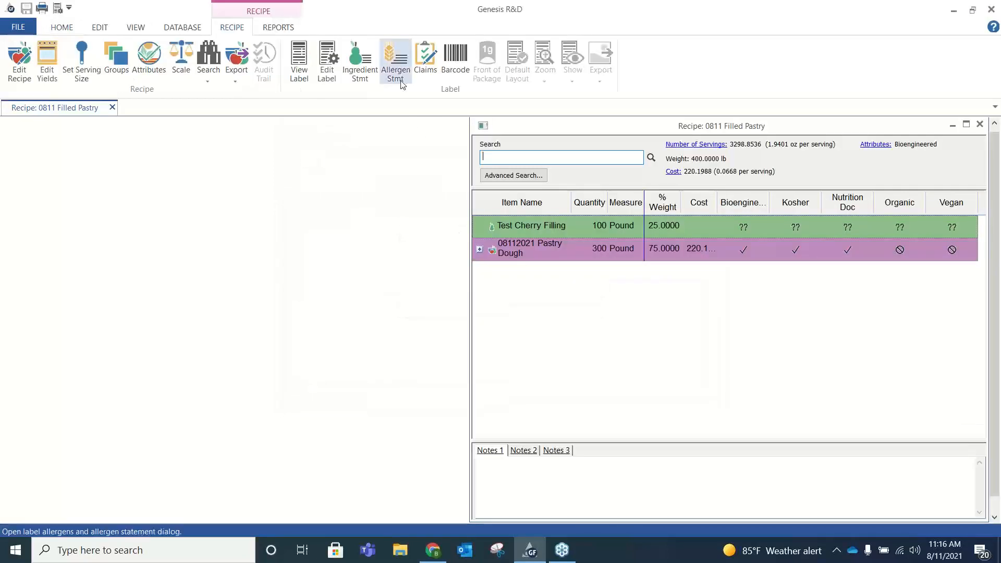
- Display the filled pastry recipe's label and open its yield adjustments
{"action": "left_click", "coordinate": [301, 65]}
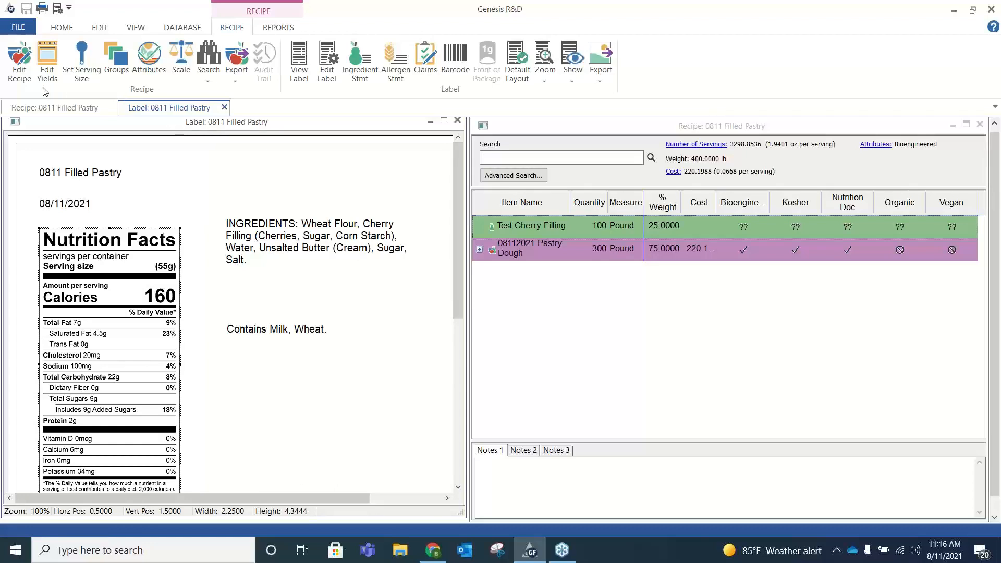
{"action": "left_click", "coordinate": [48, 67]}
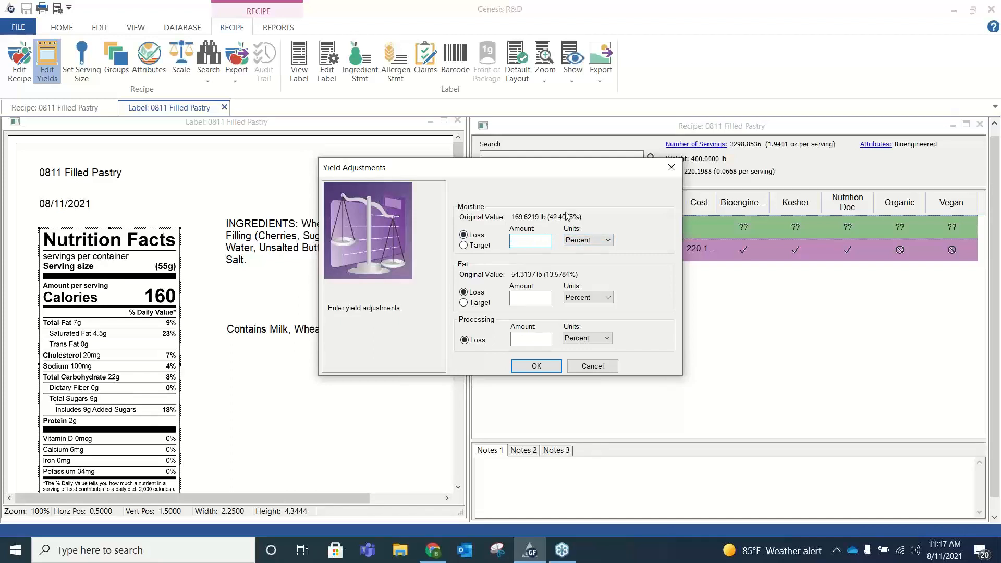
{"action": "type", "text": "50"}
{"action": "left_click_drag", "start_coordinate": [503, 243], "coordinate": [494, 249]}
{"action": "key", "text": "BackSpace"}
{"action": "left_click", "coordinate": [595, 241]}
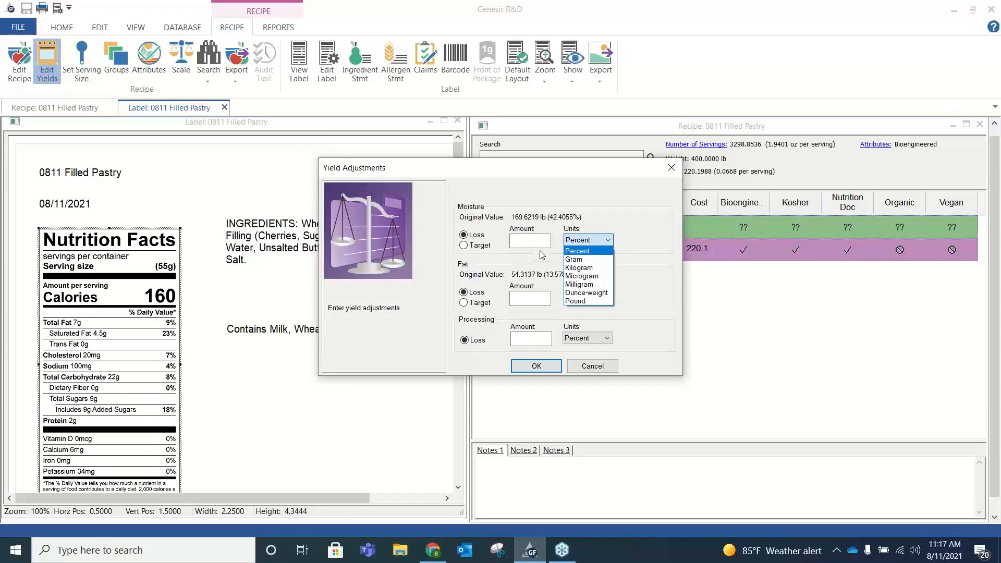
{"action": "left_click", "coordinate": [465, 248]}
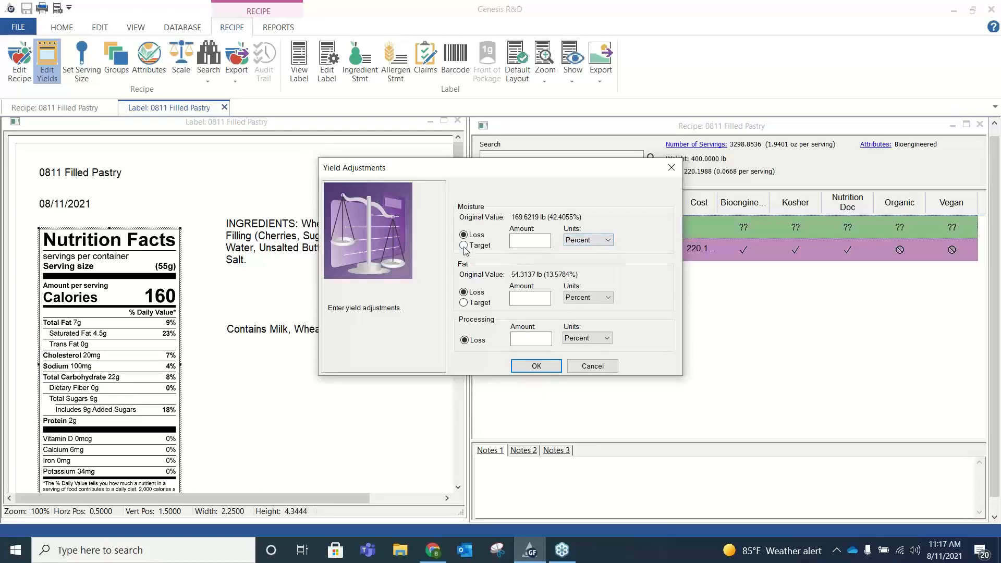
- Set the recipe's moisture yield adjustment to a target of 32 percent and check the label
{"action": "left_click", "coordinate": [464, 246]}
{"action": "type", "text": "32"}
{"action": "left_click", "coordinate": [536, 366]}
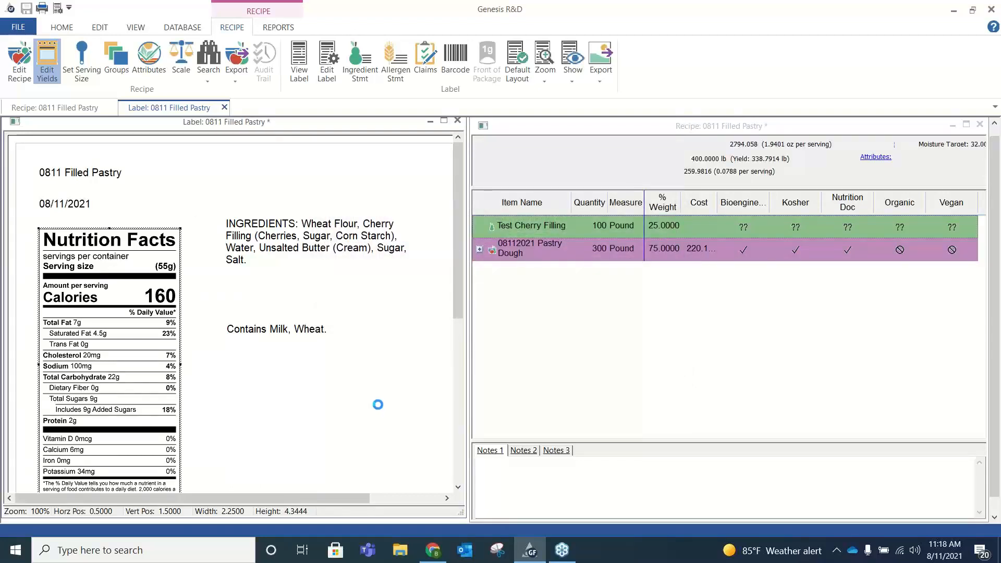
{"action": "scroll", "coordinate": [333, 291], "scroll_direction": "down", "scroll_amount": 1}
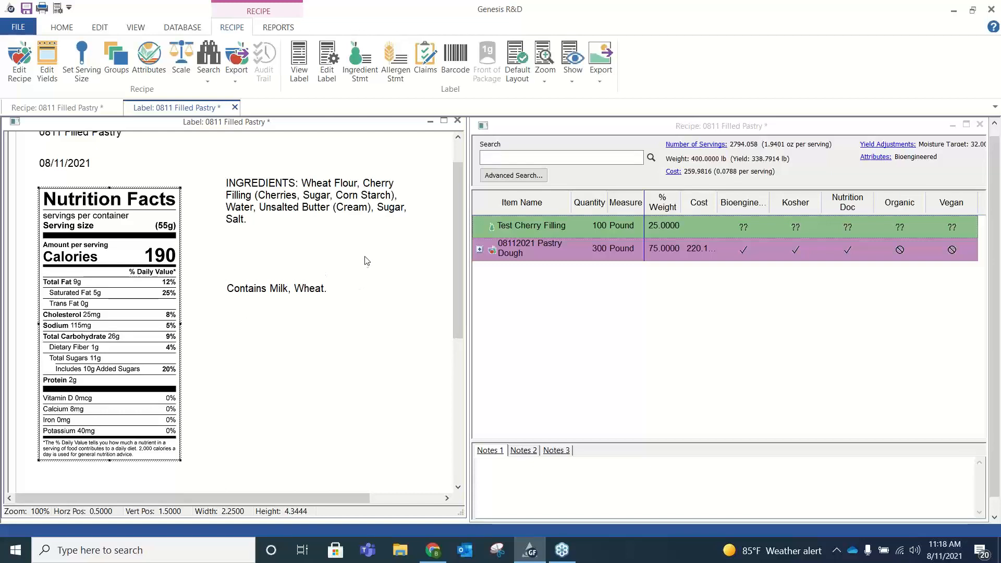
- Set the moisture yield adjustment to a loss of 69 pounds, then reopen the yield adjustments to review them
{"action": "left_click", "coordinate": [47, 60]}
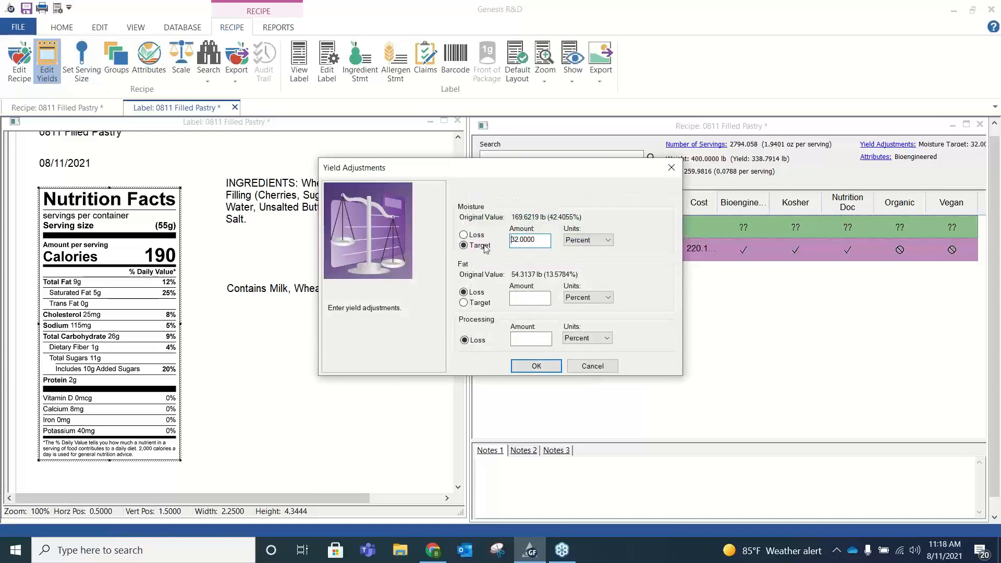
{"action": "left_click", "coordinate": [469, 237]}
{"action": "left_click_drag", "start_coordinate": [547, 241], "coordinate": [509, 244]}
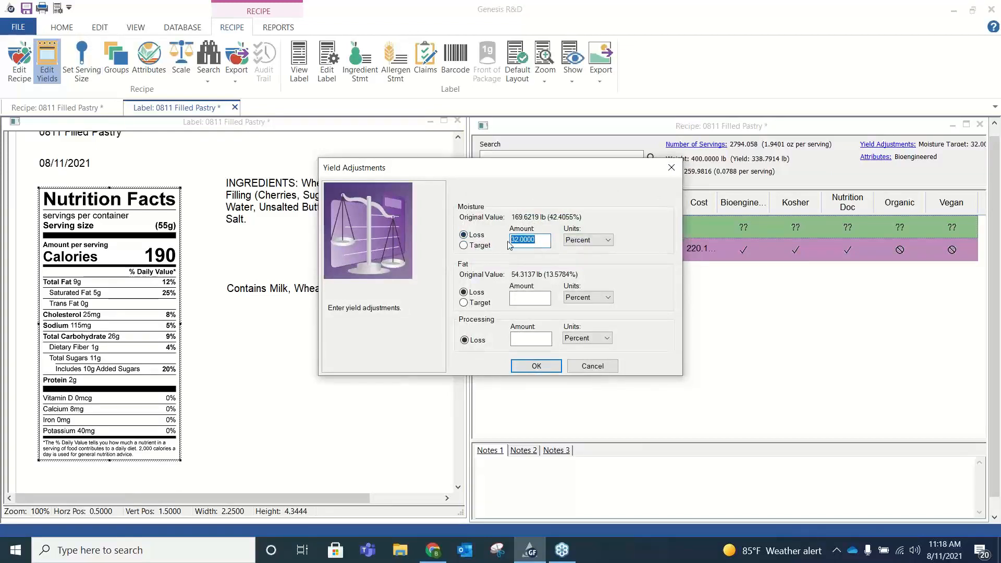
{"action": "type", "text": "69"}
{"action": "left_click", "coordinate": [607, 240]}
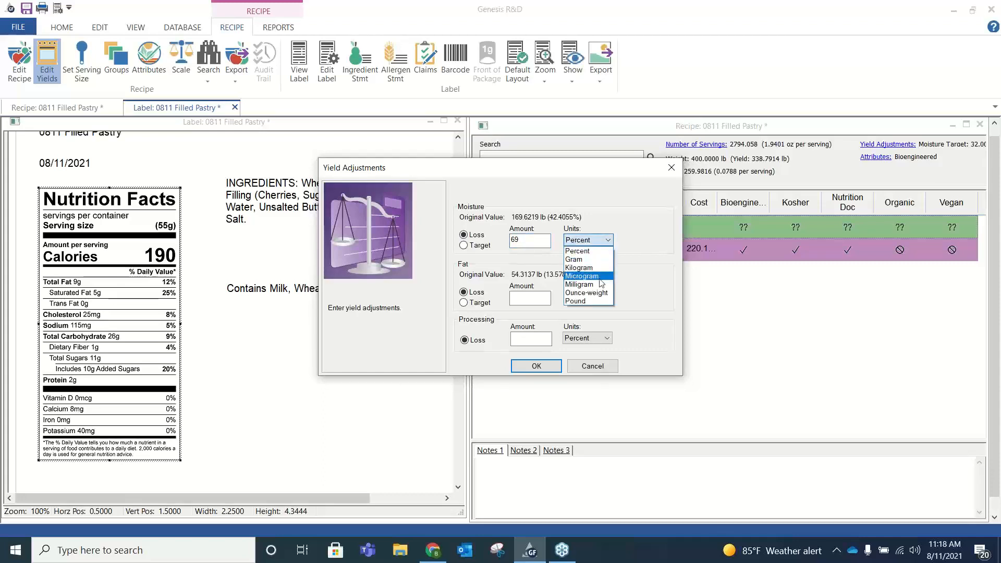
{"action": "left_click", "coordinate": [575, 301]}
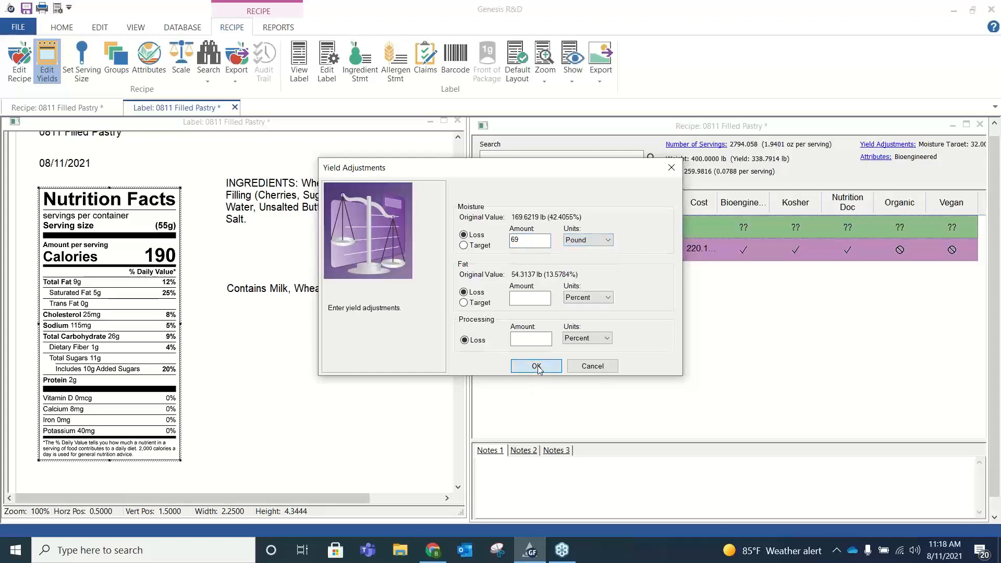
{"action": "left_click", "coordinate": [536, 366]}
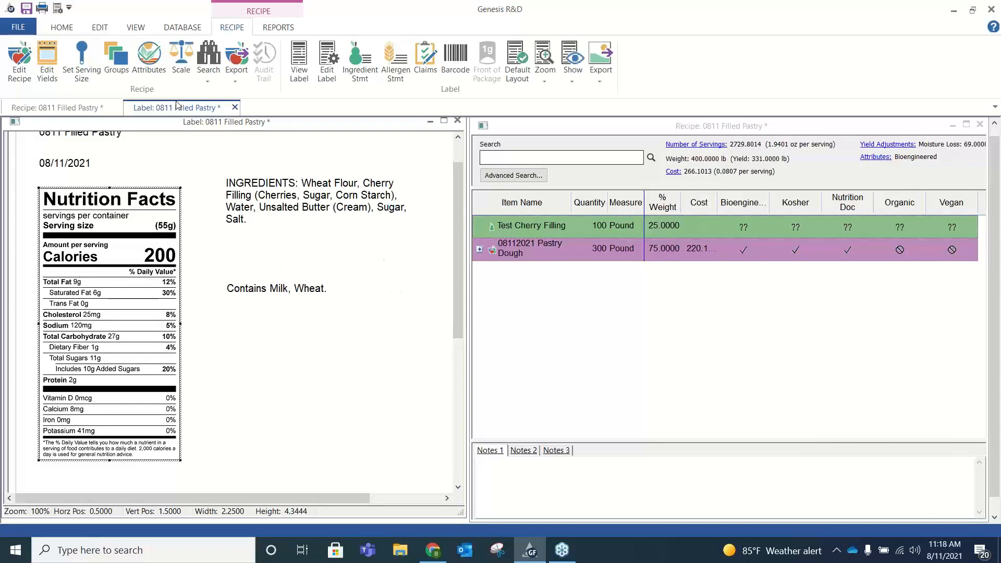
{"action": "left_click", "coordinate": [46, 59]}
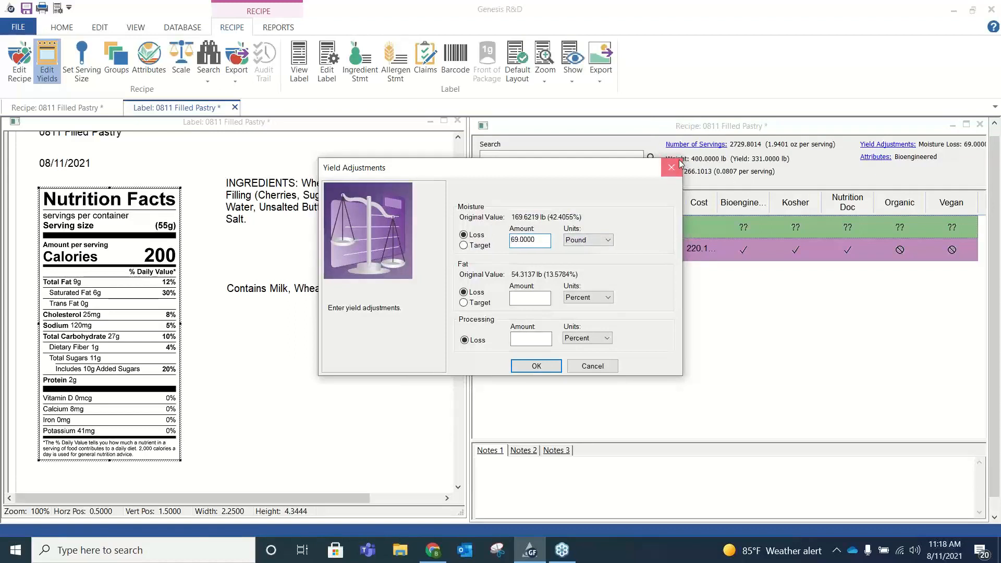
{"action": "left_click", "coordinate": [671, 168]}
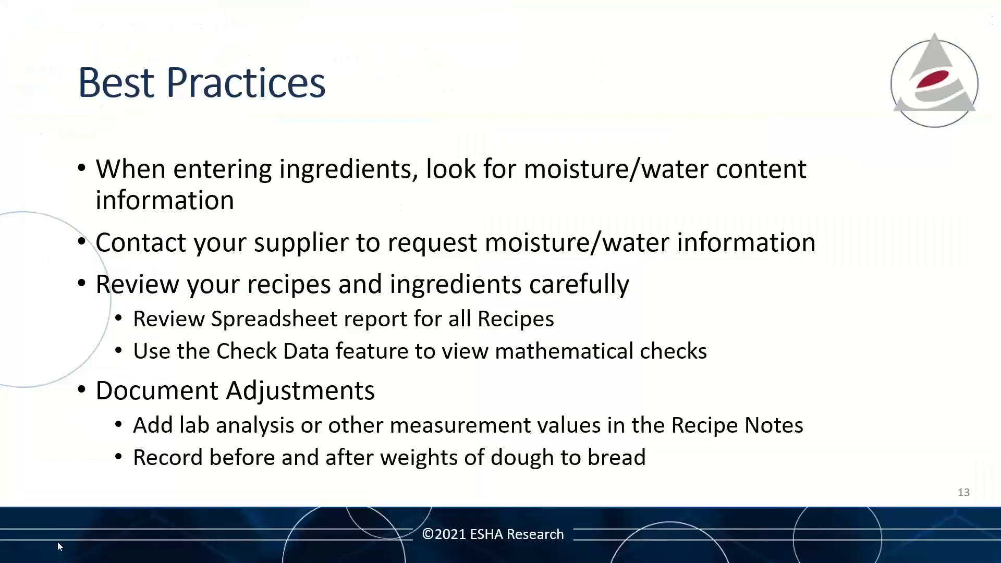
{"action": "left_click", "coordinate": [37, 550]}
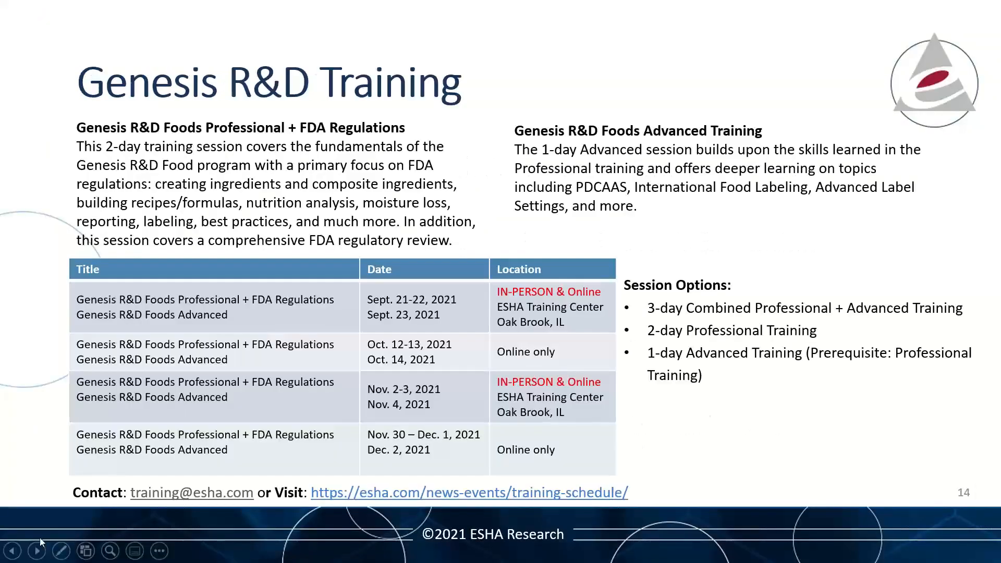